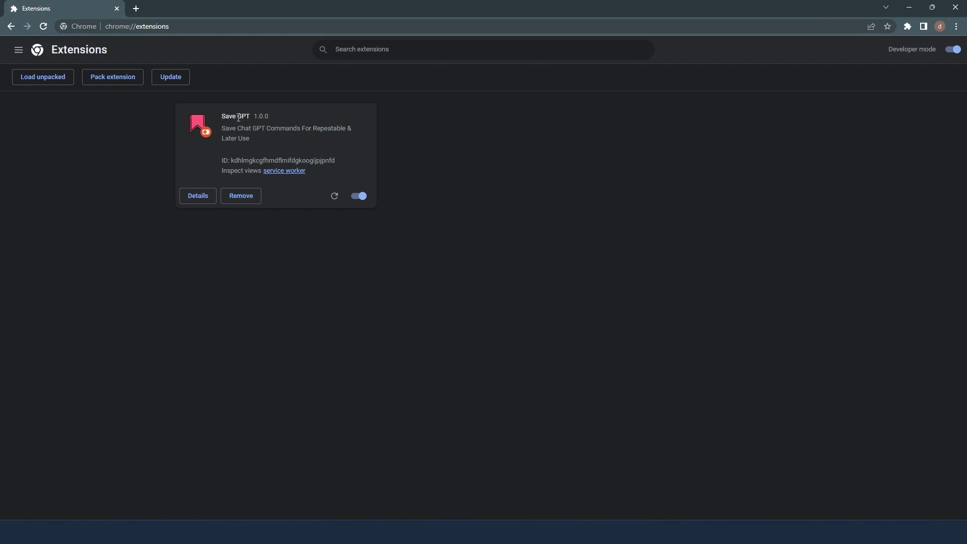
# Step: Pin the Save GPT extension to the Chrome toolbar from the Extensions menu
pyautogui.moveTo(222, 120); pyautogui.dragTo(252, 137)
pyautogui.click(253, 137)
pyautogui.click(908, 28)
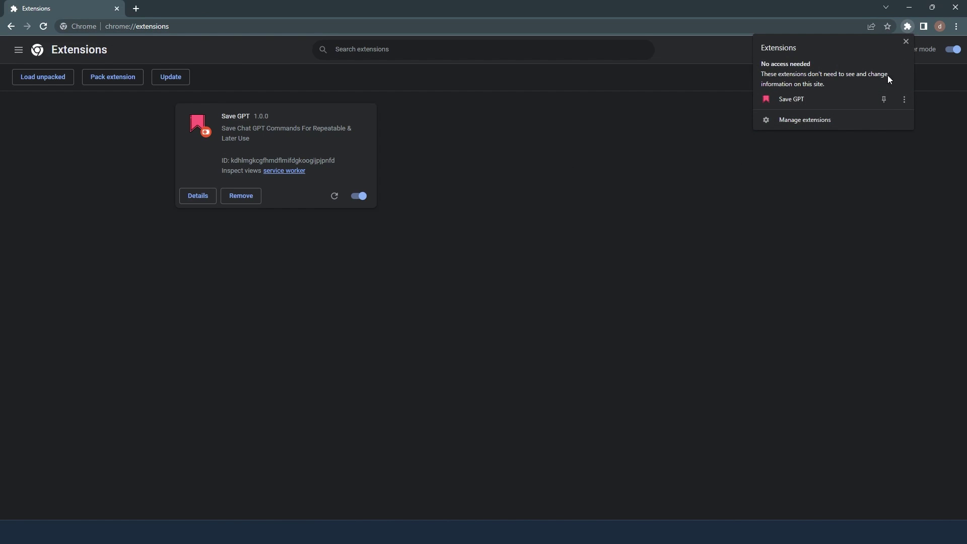
pyautogui.click(882, 101)
pyautogui.click(905, 42)
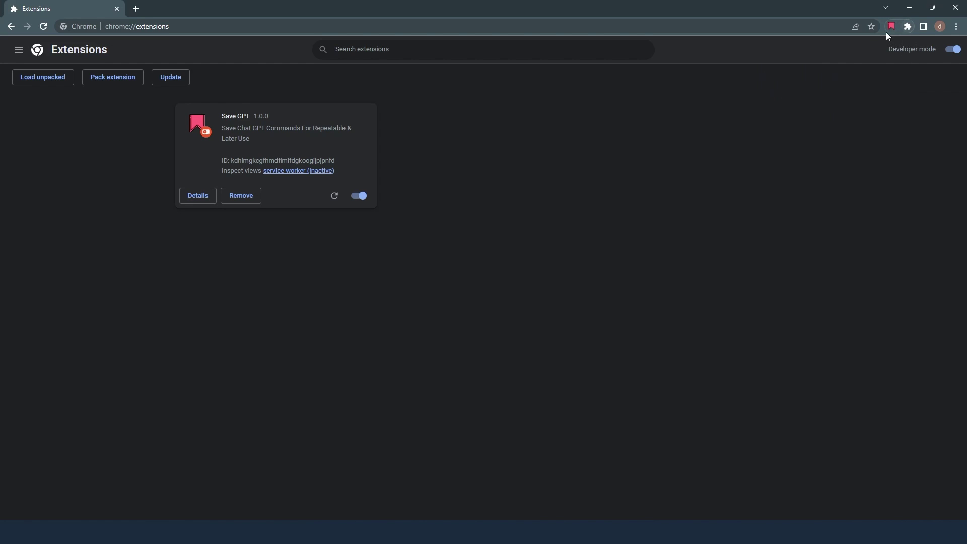
# Step: Check in the Save GPT Control Panel that Save GPT Gadgets is on, then open a new tab
pyautogui.click(890, 27)
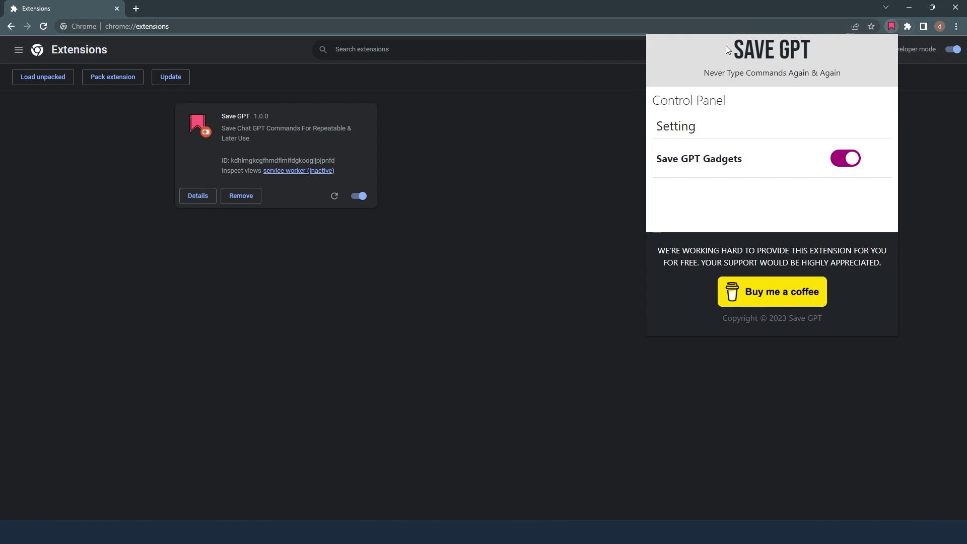
pyautogui.moveTo(732, 51); pyautogui.dragTo(804, 50)
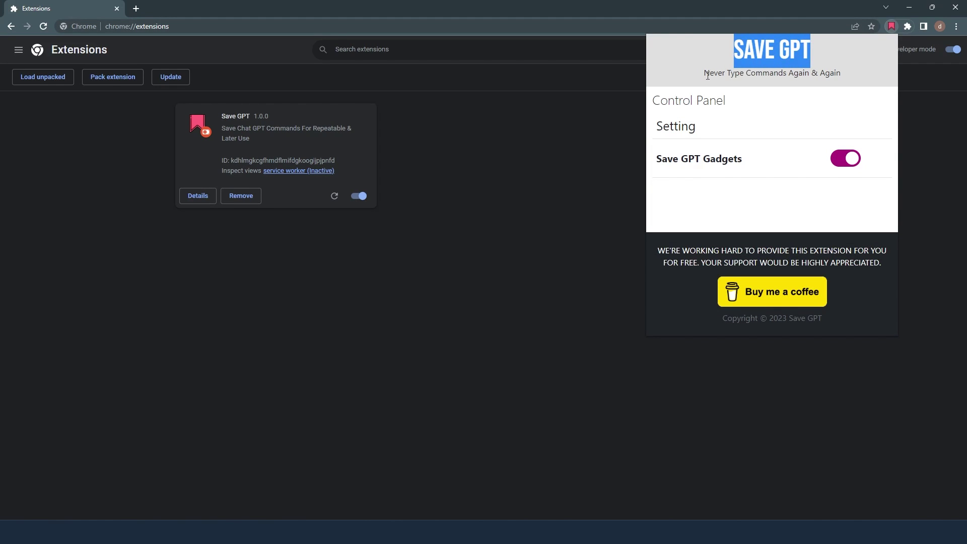
pyautogui.moveTo(704, 73); pyautogui.dragTo(841, 74)
pyautogui.click(807, 96)
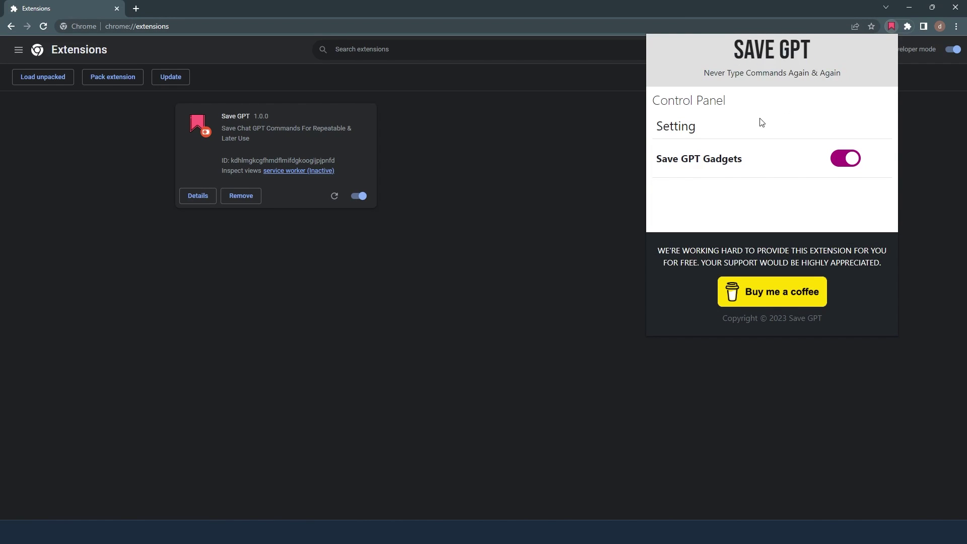
pyautogui.moveTo(656, 160); pyautogui.dragTo(745, 162)
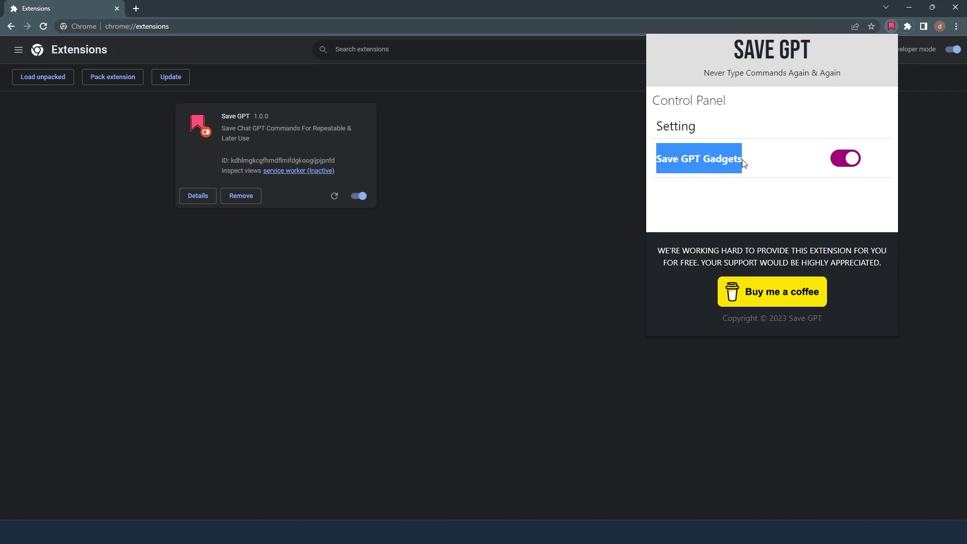
pyautogui.click(761, 194)
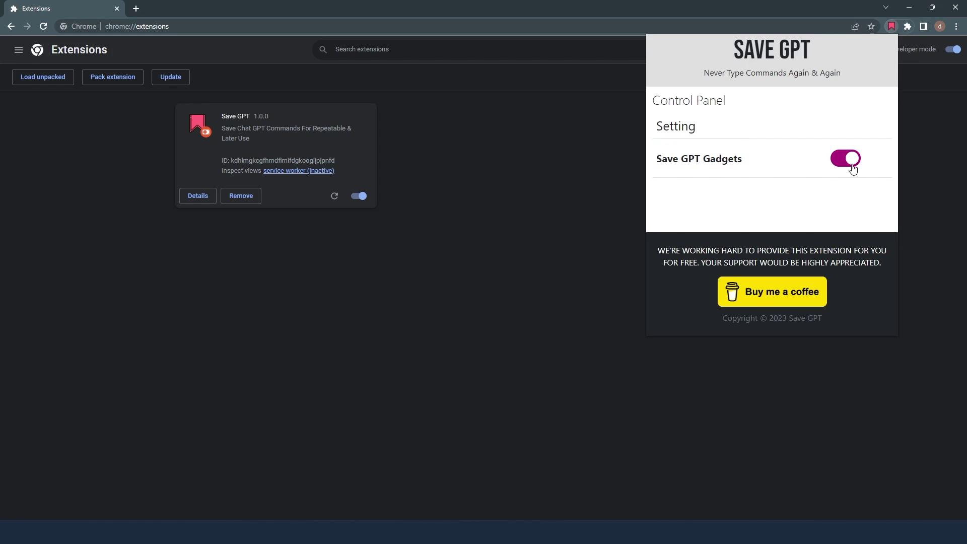
pyautogui.click(572, 194)
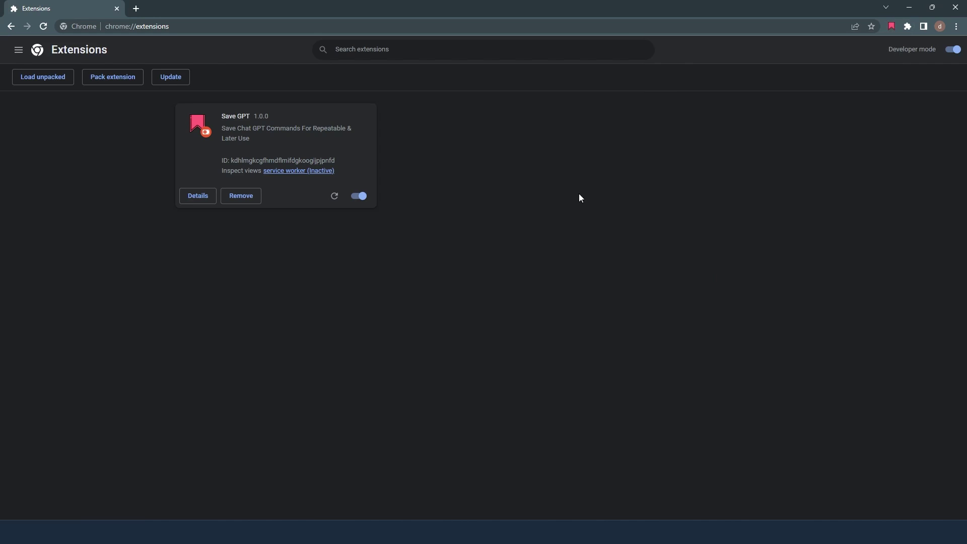
pyautogui.hotkey('ctrl', 't')
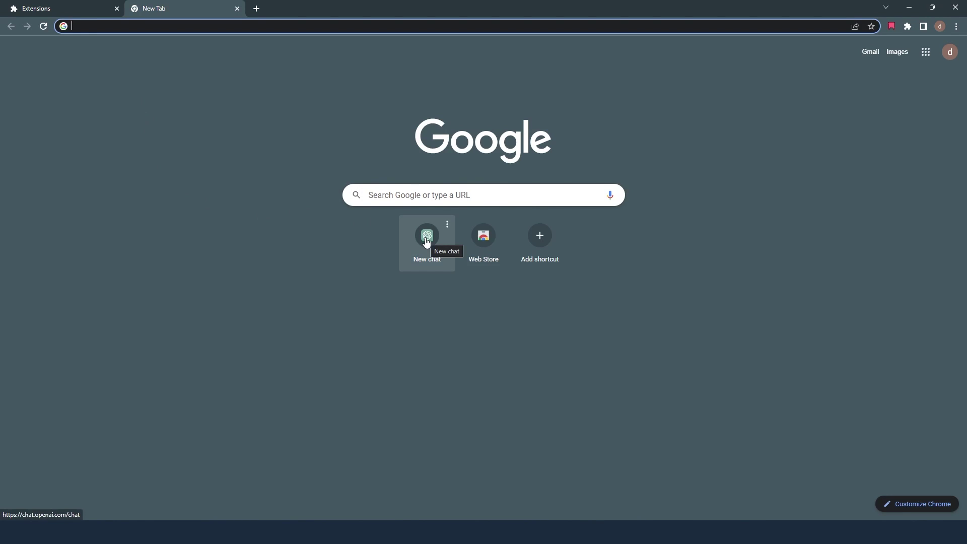
# Step: Go to the ChatGPT chat page at chat.openai.com/chat
pyautogui.click(188, 26)
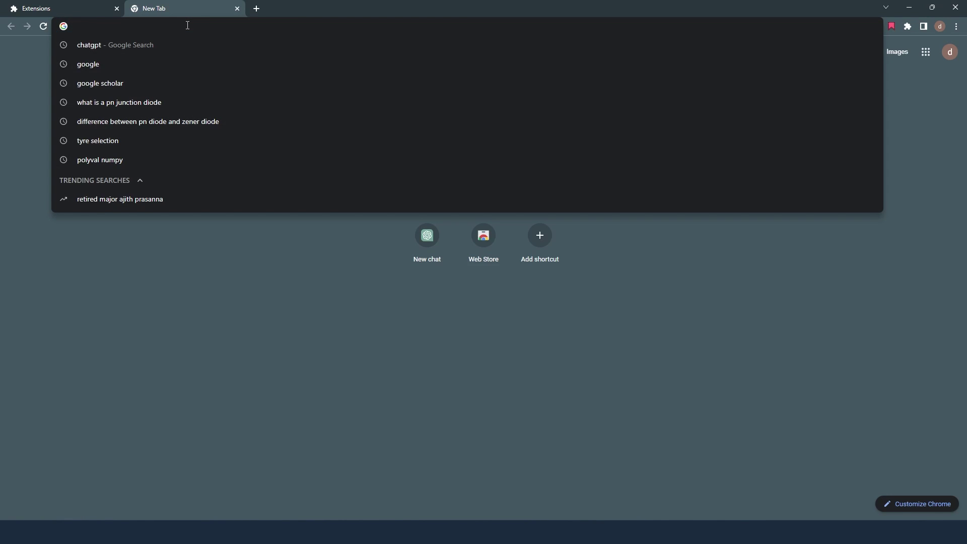
pyautogui.write('chat.openai.com/chat')
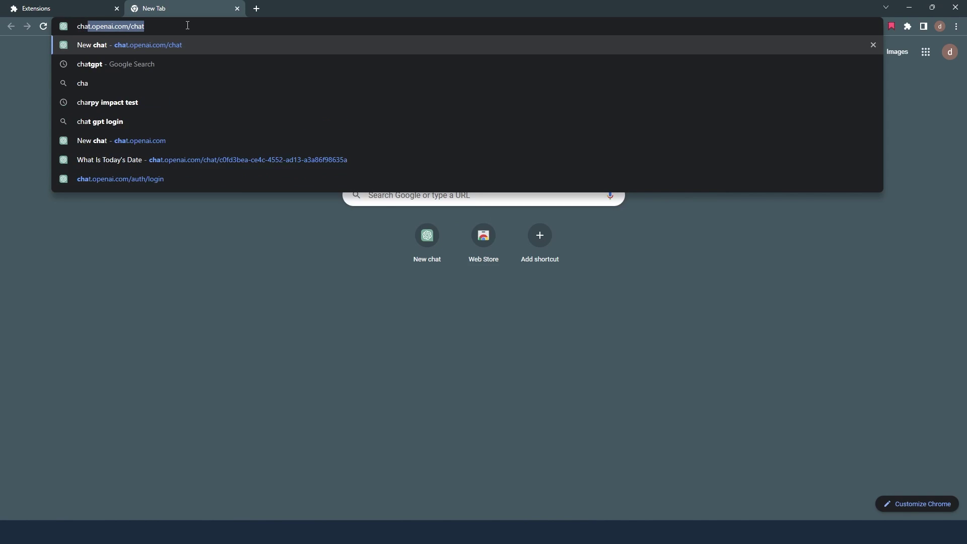
pyautogui.click(146, 45)
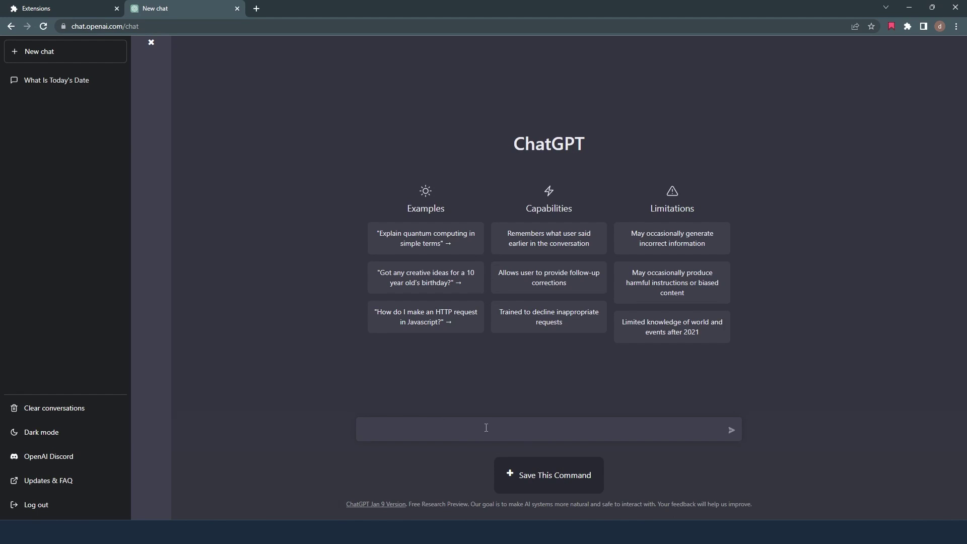
# Step: Type "hey, what's the date today?" and save it as a Save GPT command
pyautogui.write("hey, what's the date today?")
pyautogui.click(552, 482)
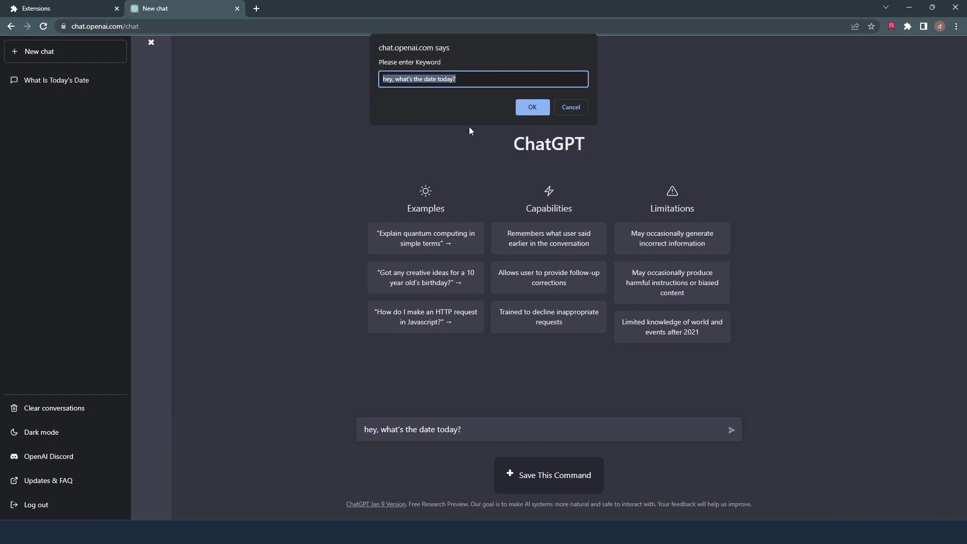
pyautogui.click(463, 81)
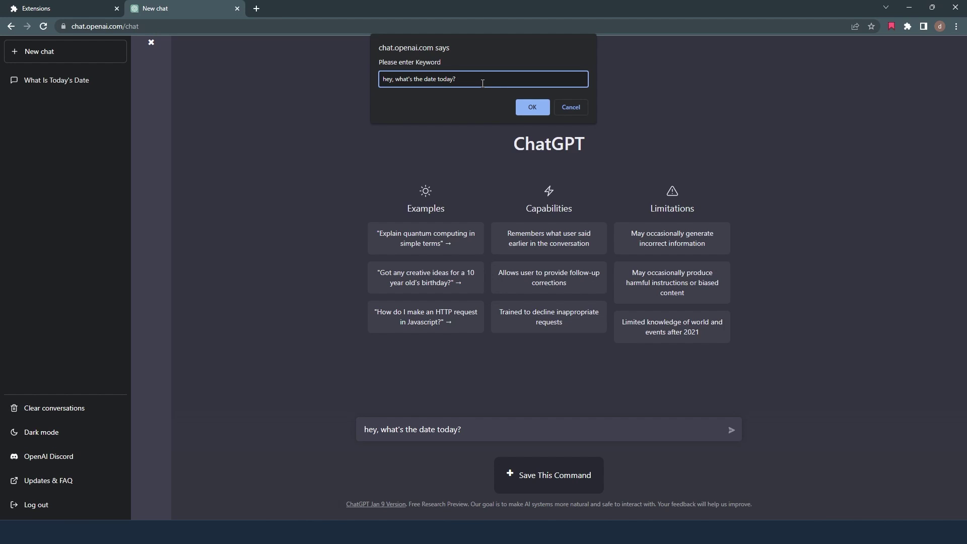
pyautogui.click(532, 107)
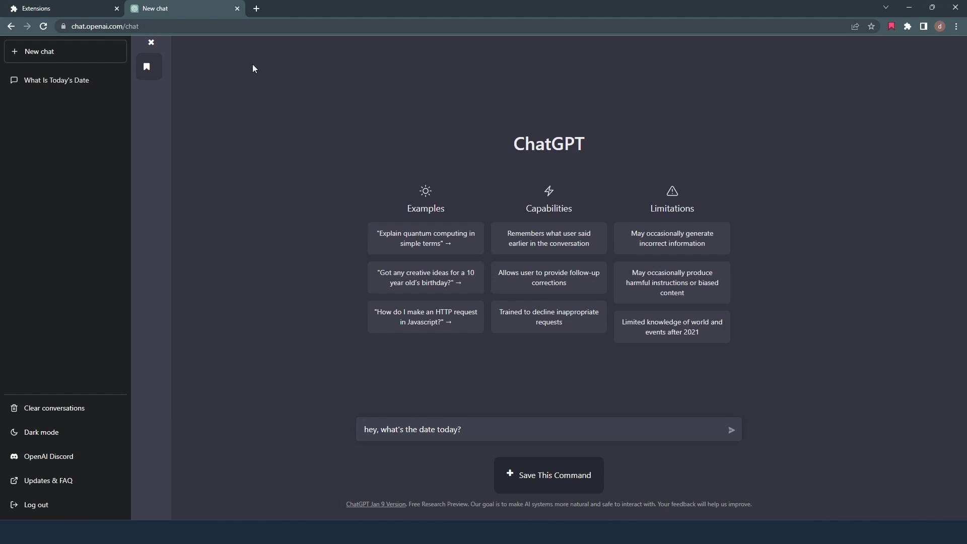
# Step: Expand the saved commands and save "Explain quantum computing in simple terms" as a command
pyautogui.click(151, 43)
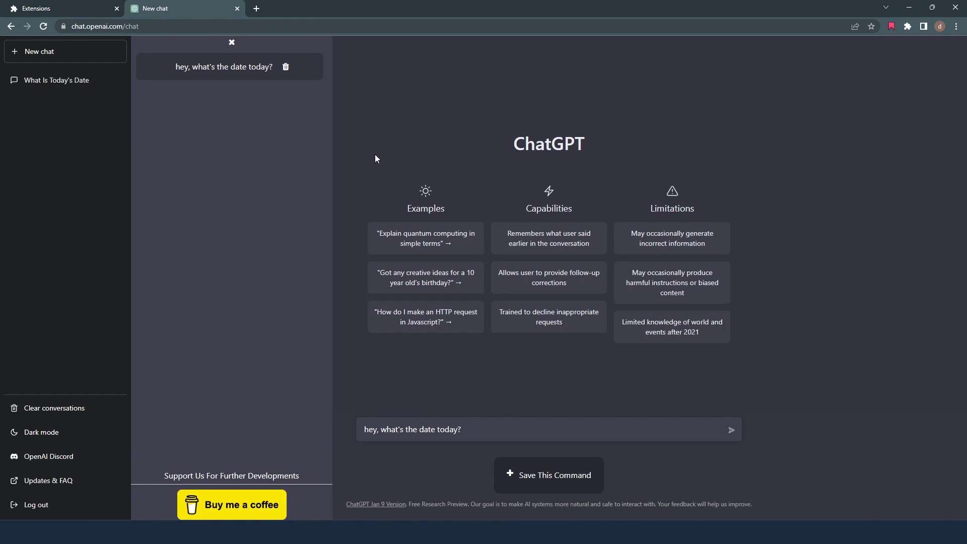
pyautogui.click(419, 248)
pyautogui.moveTo(522, 429); pyautogui.dragTo(362, 429)
pyautogui.click(549, 475)
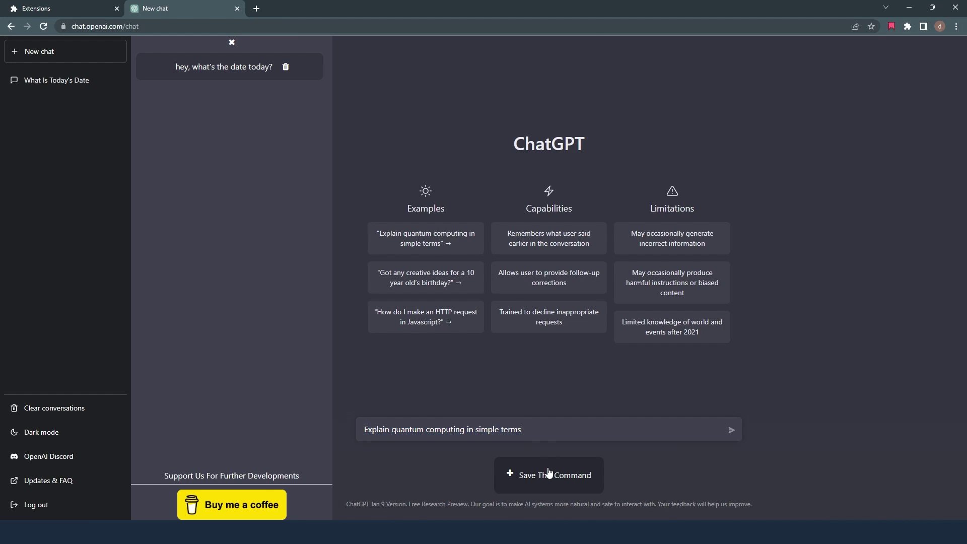
pyautogui.click(532, 106)
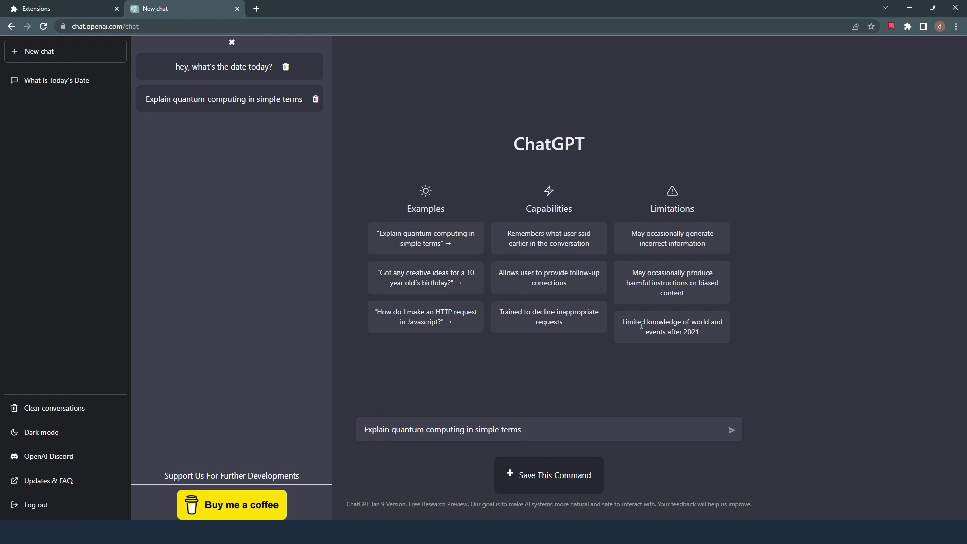
# Step: Save "paraphrase this text """ as a command, correcting the misspelled "phraphase" first
pyautogui.hotkey('ctrl', 'a')
pyautogui.write('phrapha')
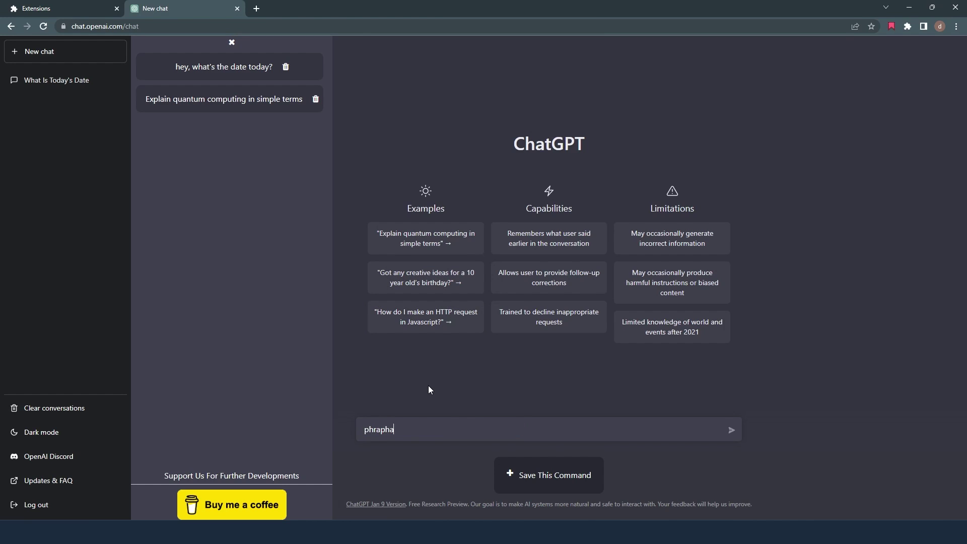
pyautogui.write('se this text')
pyautogui.rightClick(382, 429)
pyautogui.click(403, 315)
pyautogui.write('""')
pyautogui.hotkey('ctrl', 'a')
pyautogui.click(532, 475)
pyautogui.click(529, 104)
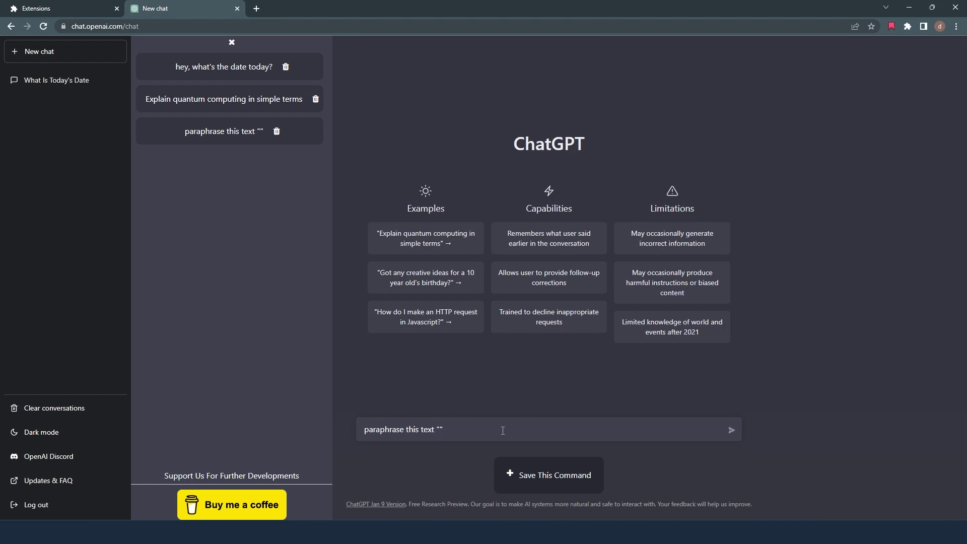
# Step: Insert each saved command into the message box in turn, ending with the date question
pyautogui.click(221, 104)
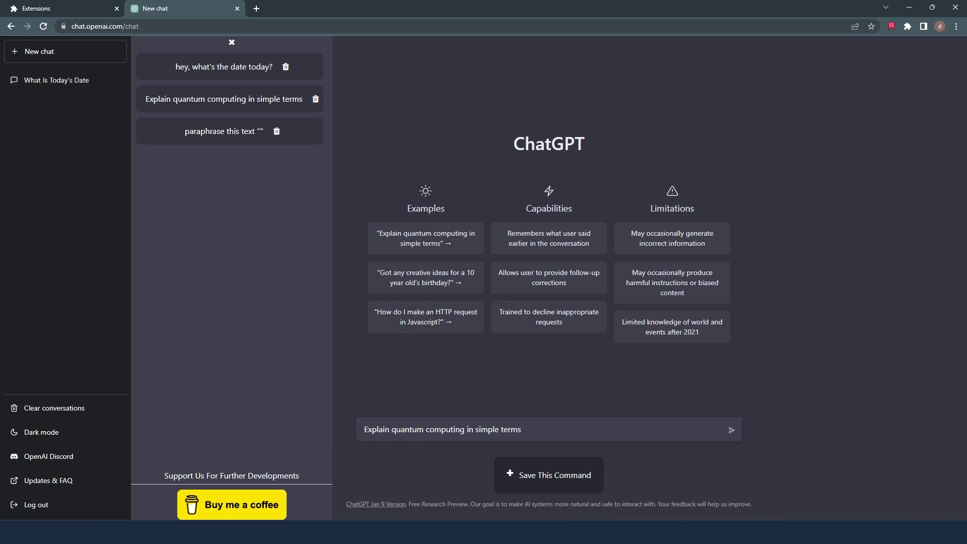
pyautogui.moveTo(531, 432); pyautogui.dragTo(302, 429)
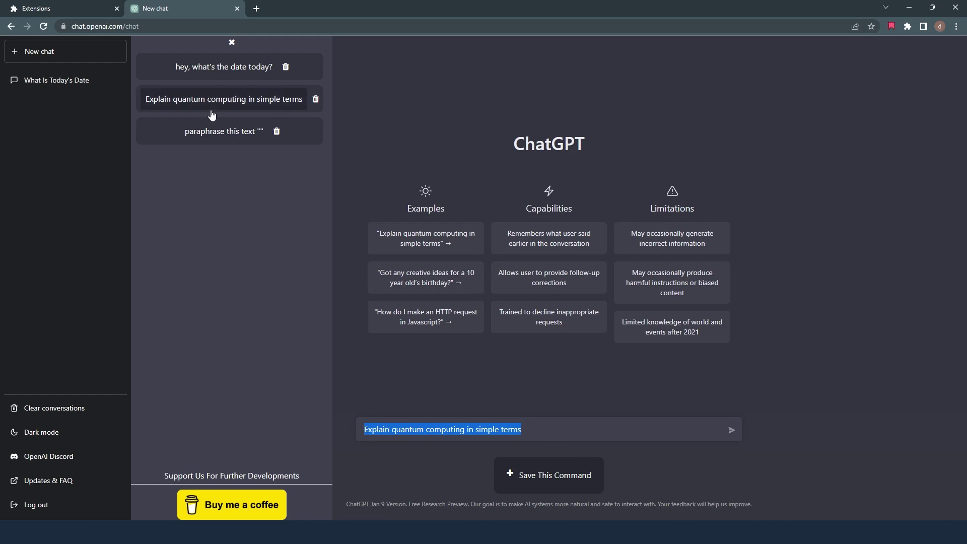
pyautogui.click(217, 141)
pyautogui.moveTo(496, 437); pyautogui.dragTo(266, 426)
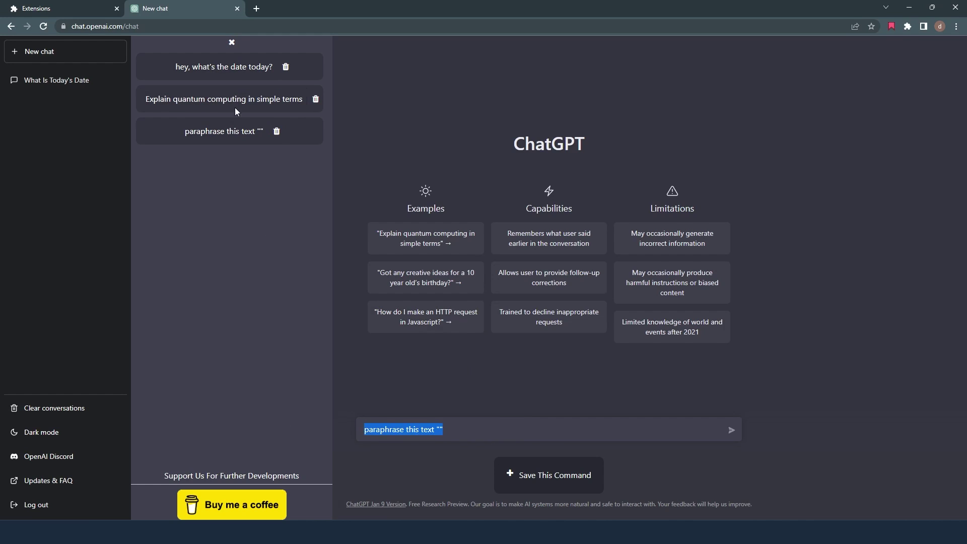
pyautogui.click(226, 76)
pyautogui.moveTo(494, 432); pyautogui.dragTo(317, 427)
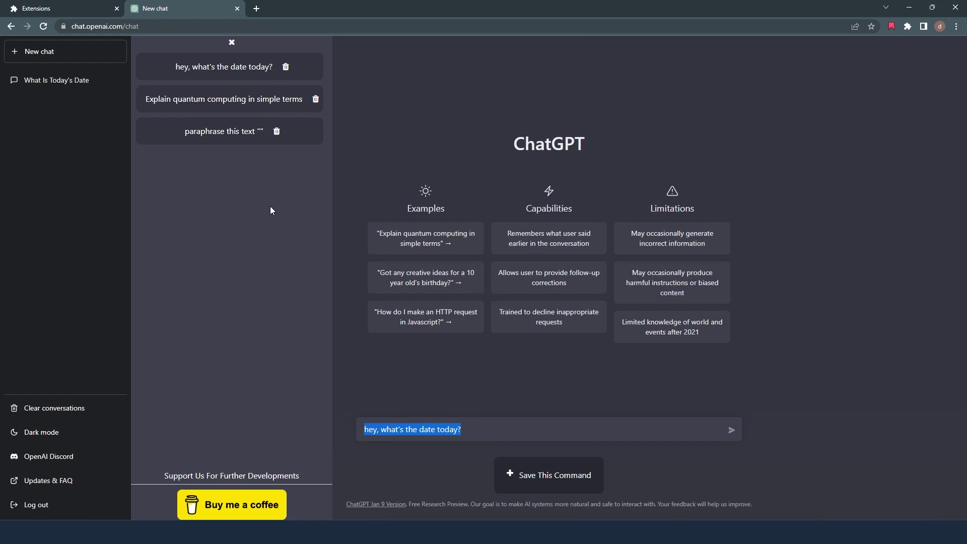
pyautogui.moveTo(479, 433); pyautogui.dragTo(332, 427)
# Step: Send the date question and get the answer "Today's date is January 25th, 2023."
pyautogui.click(232, 44)
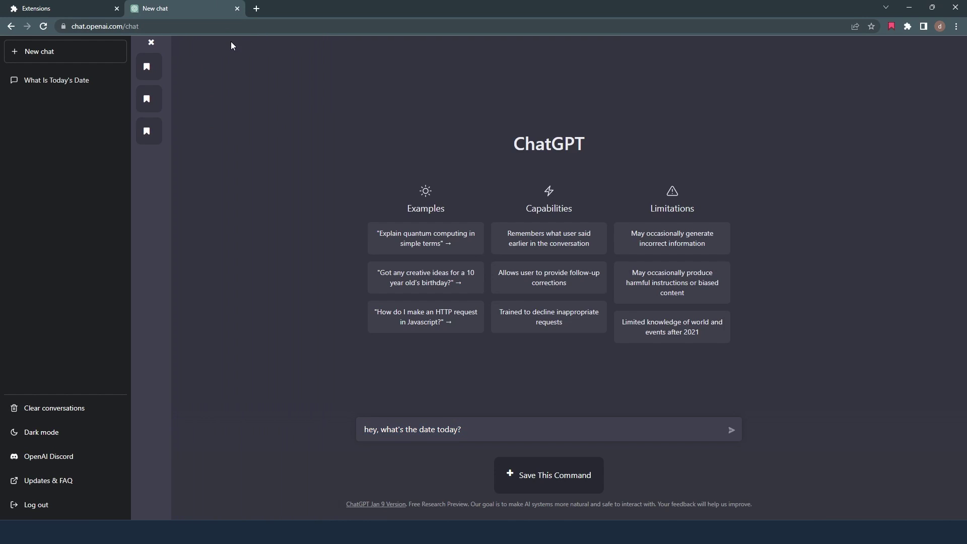
pyautogui.click(730, 431)
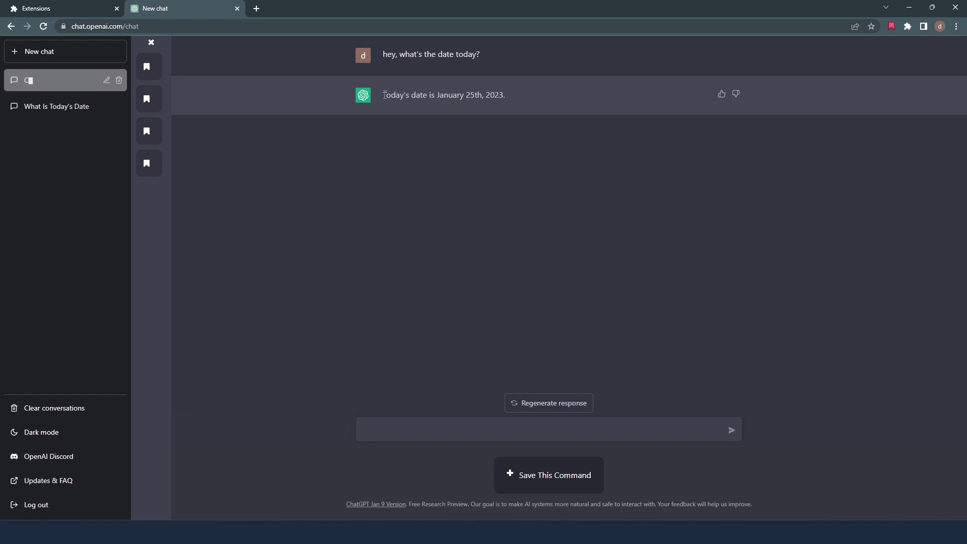
pyautogui.moveTo(380, 94); pyautogui.dragTo(506, 98)
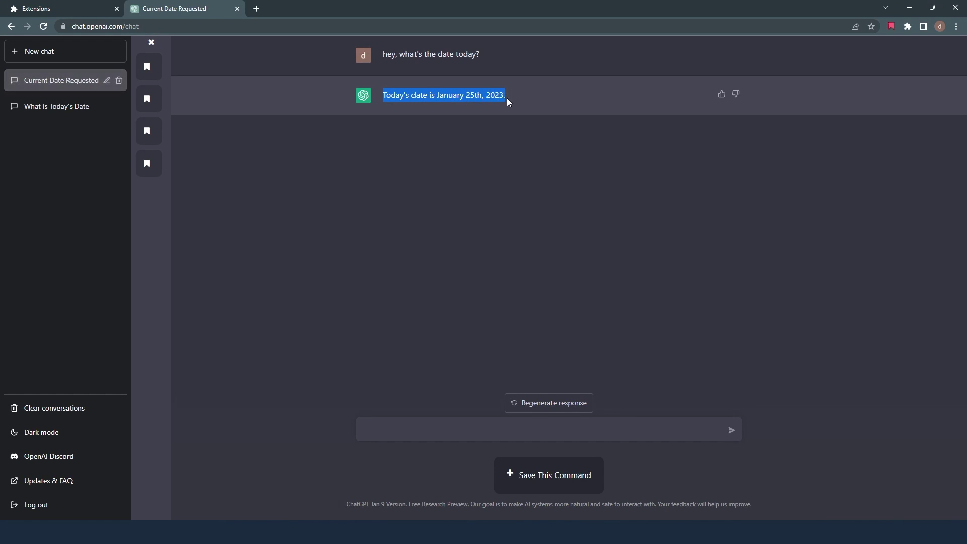
# Step: Turn Save GPT Gadgets off in the Control Panel and reload the chat page
pyautogui.click(524, 232)
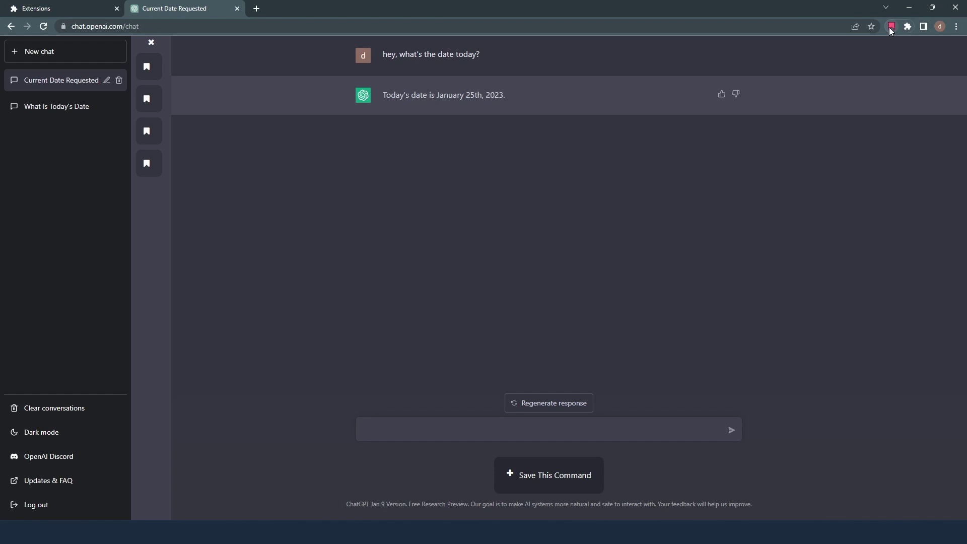
pyautogui.click(890, 28)
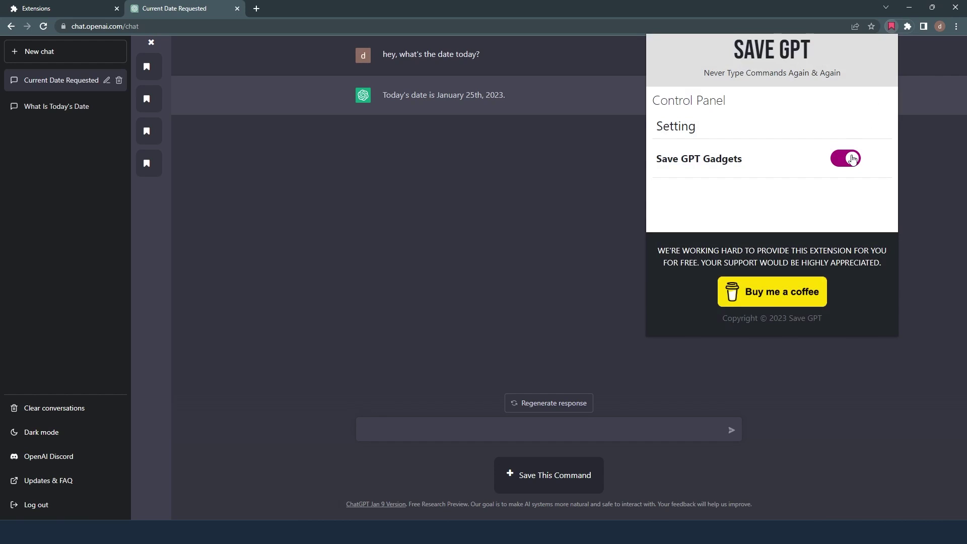
pyautogui.click(852, 159)
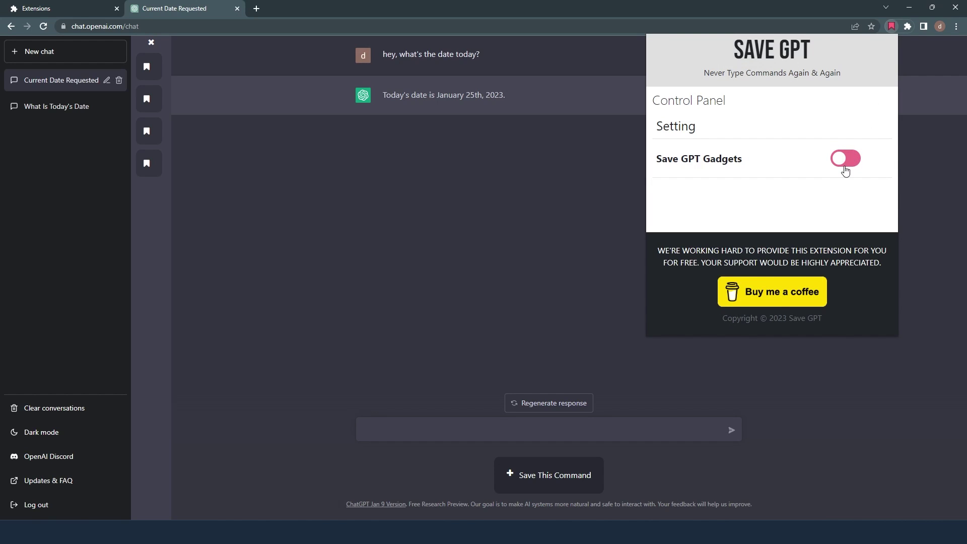
pyautogui.click(429, 163)
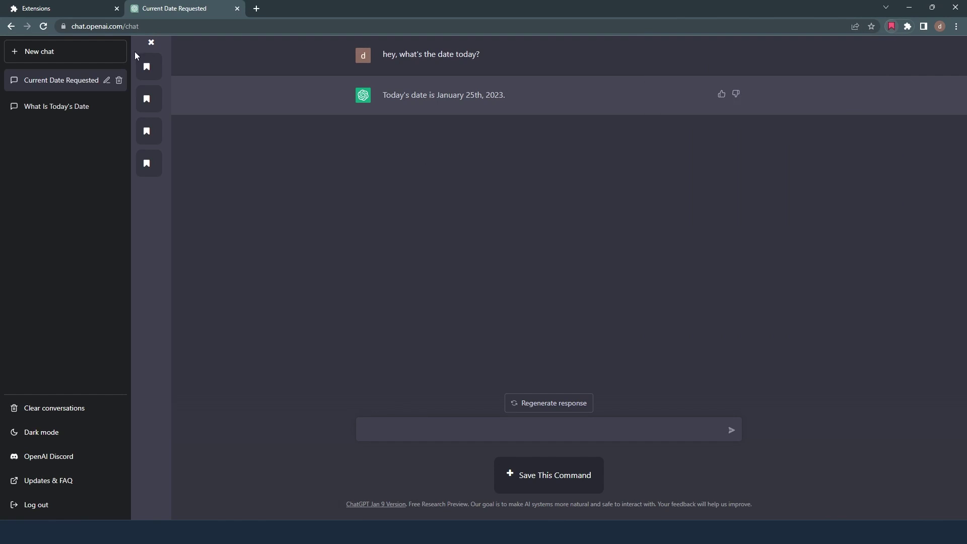
pyautogui.click(44, 26)
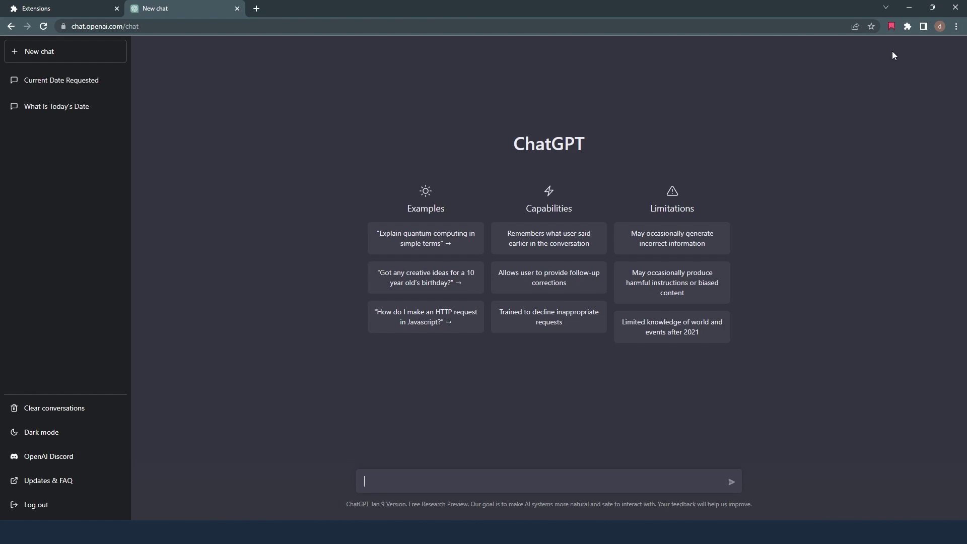
# Step: Turn Save GPT Gadgets back on and reload the page to restore the sidebar
pyautogui.click(890, 26)
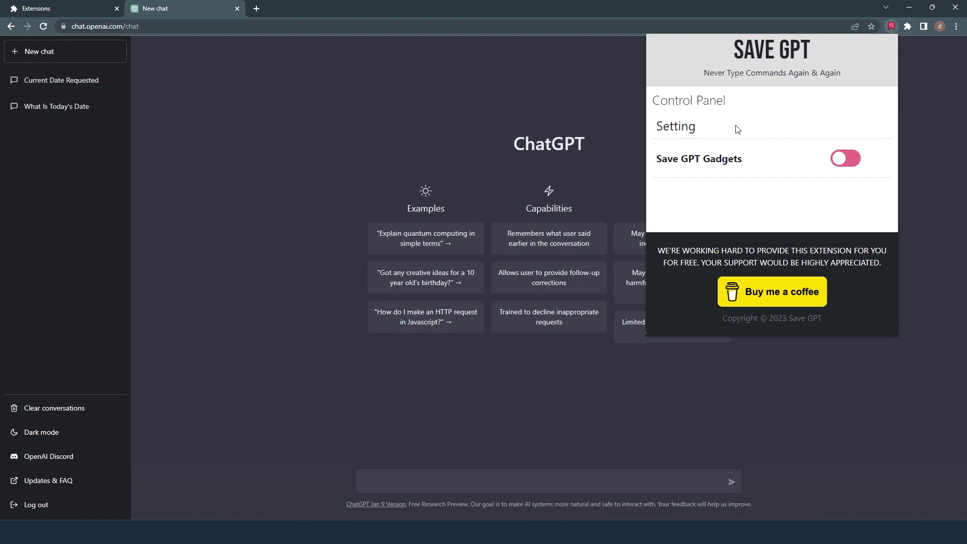
pyautogui.click(844, 159)
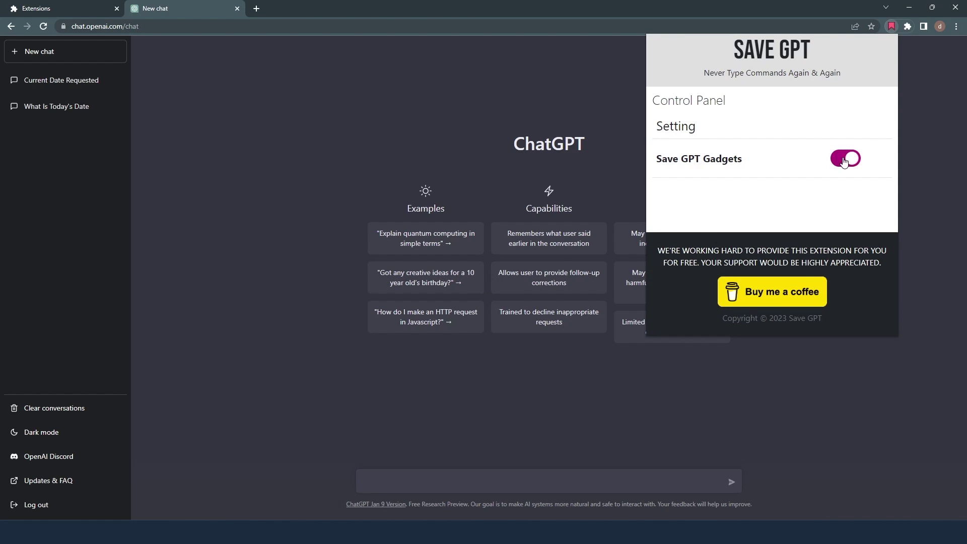
pyautogui.click(453, 94)
pyautogui.click(42, 27)
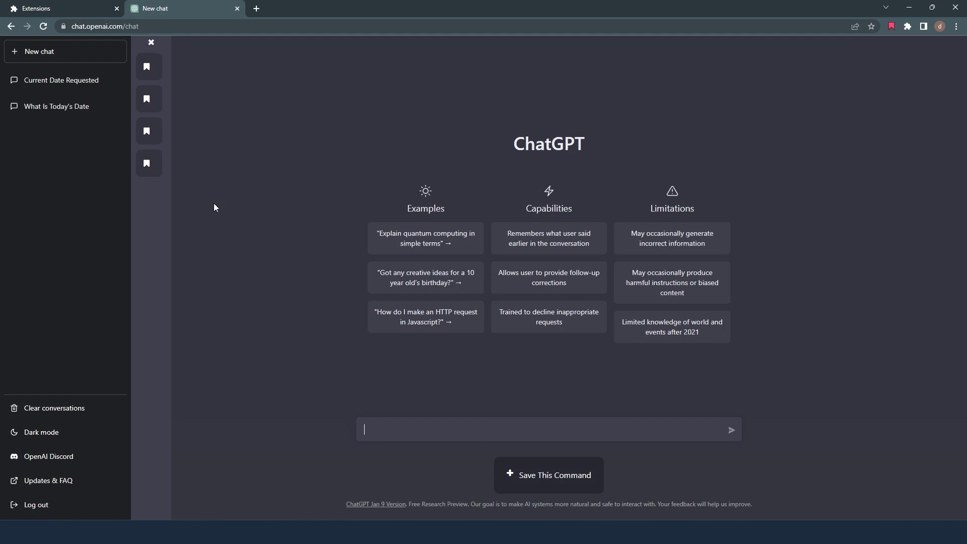
# Step: Delete the saved command "Explain quantum computing in simple terms" and close the ChatGPT tab
pyautogui.click(151, 44)
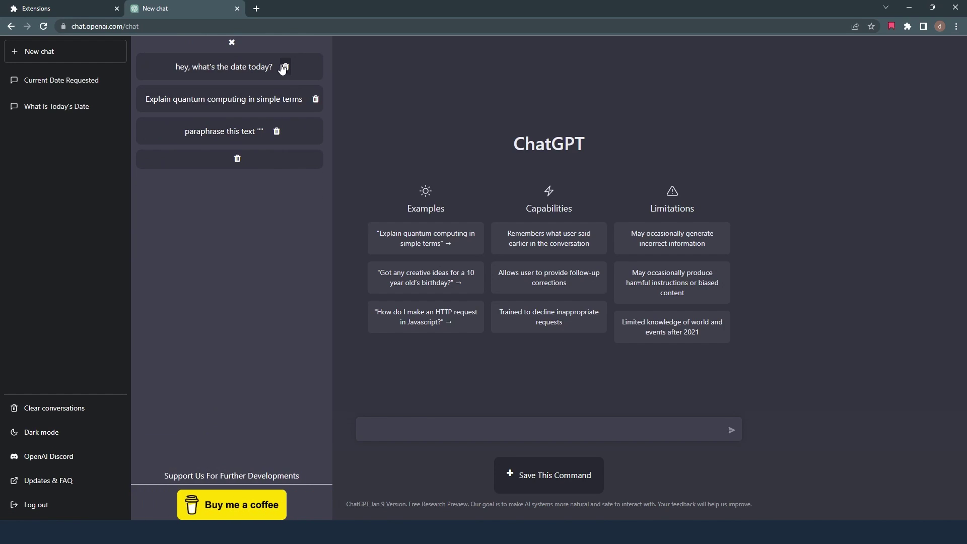
pyautogui.click(316, 100)
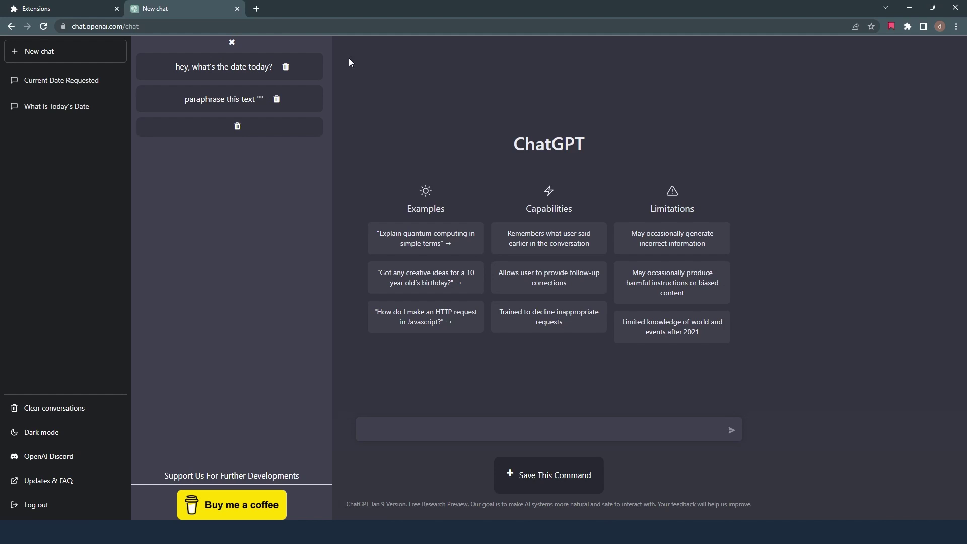
pyautogui.click(237, 9)
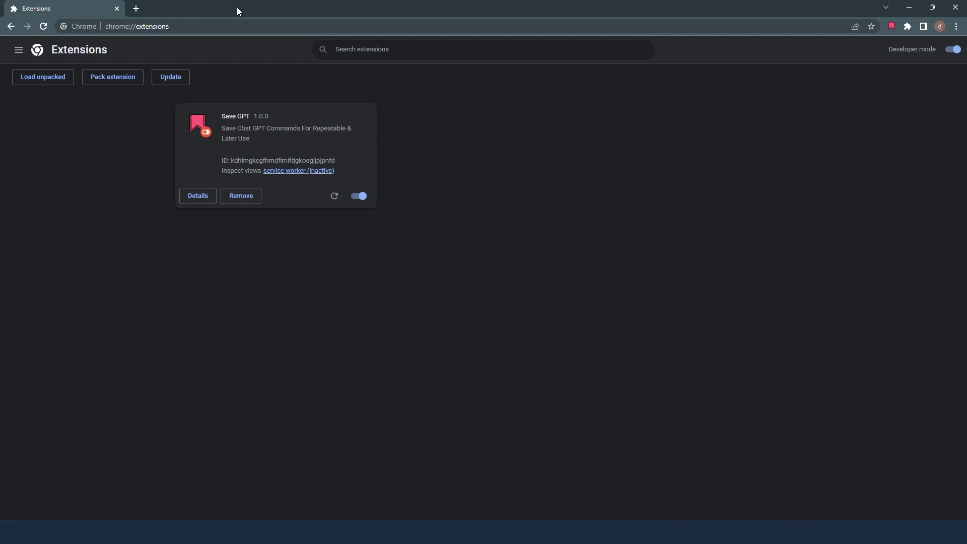
# Step: Reopen ChatGPT, expand the saved commands, and insert the birthday ideas example prompt
pyautogui.click(136, 9)
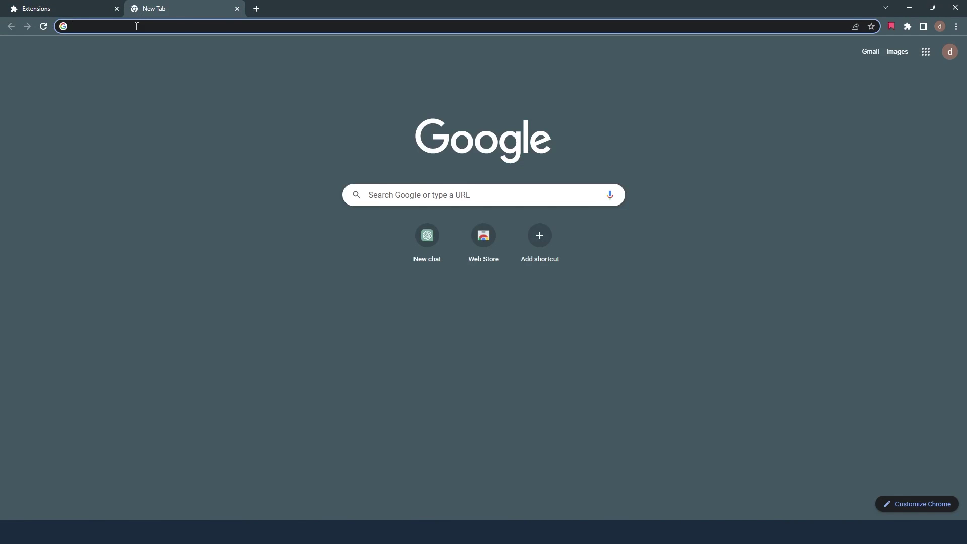
pyautogui.write('ch')
pyautogui.click(135, 47)
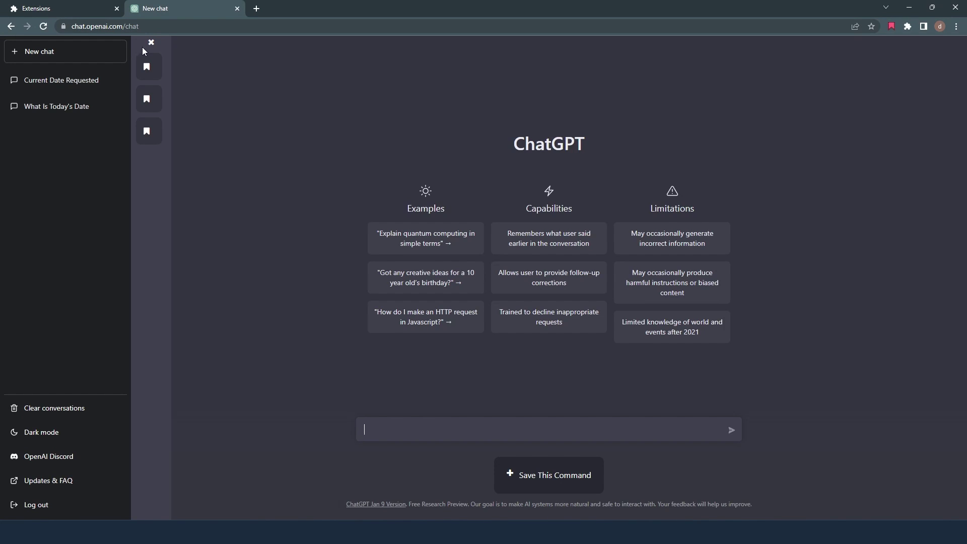
pyautogui.click(154, 43)
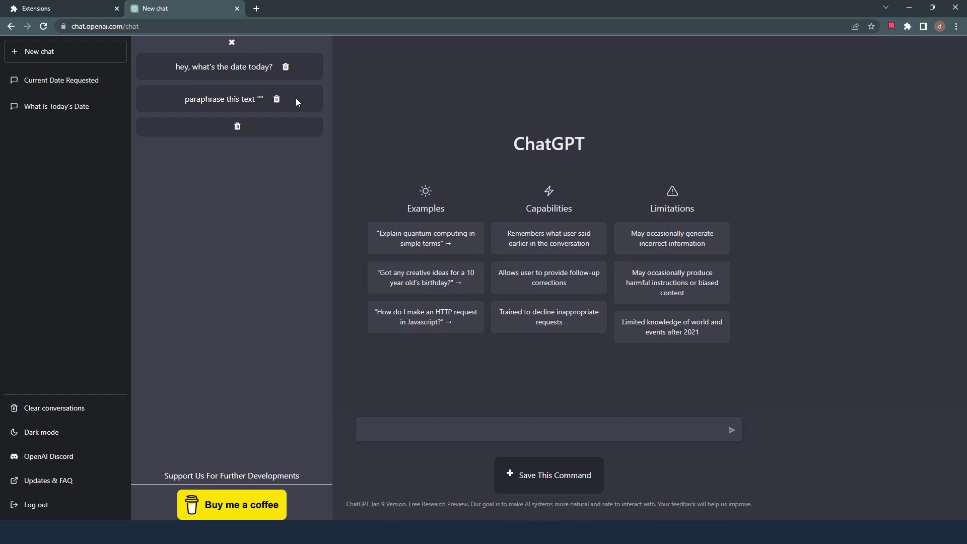
pyautogui.click(425, 277)
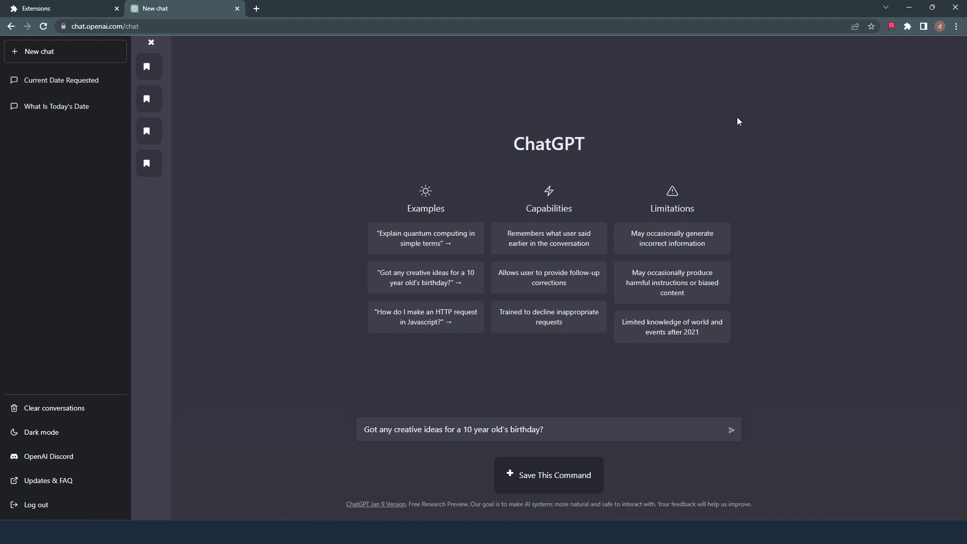
# Step: Check the new birthday entry in the saved commands, then open Save GPT's Buy Me a Coffee page
pyautogui.click(150, 42)
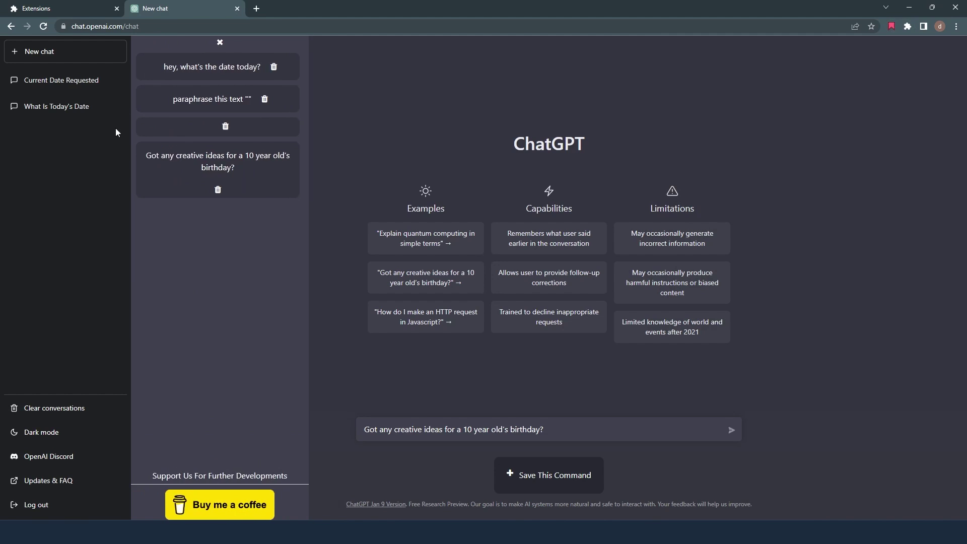
pyautogui.moveTo(165, 476); pyautogui.dragTo(309, 476)
pyautogui.moveTo(168, 476); pyautogui.dragTo(307, 476)
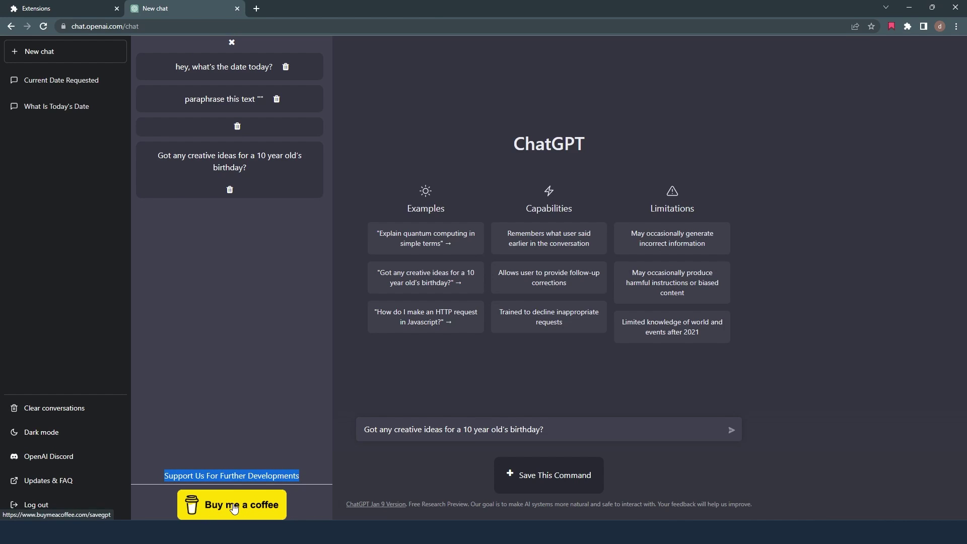
pyautogui.click(234, 509)
# Step: Scroll through the Save GPT Buy Me a Coffee page, reading its heading and tagline
pyautogui.moveTo(445, 259); pyautogui.dragTo(518, 264)
pyautogui.scroll(-2, 335, 285)
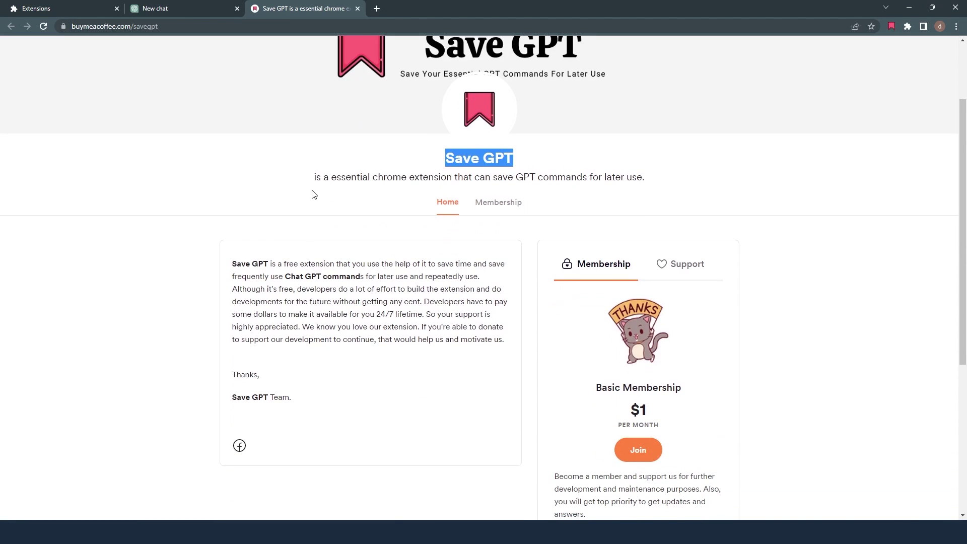
pyautogui.moveTo(314, 176); pyautogui.dragTo(650, 187)
pyautogui.click(595, 230)
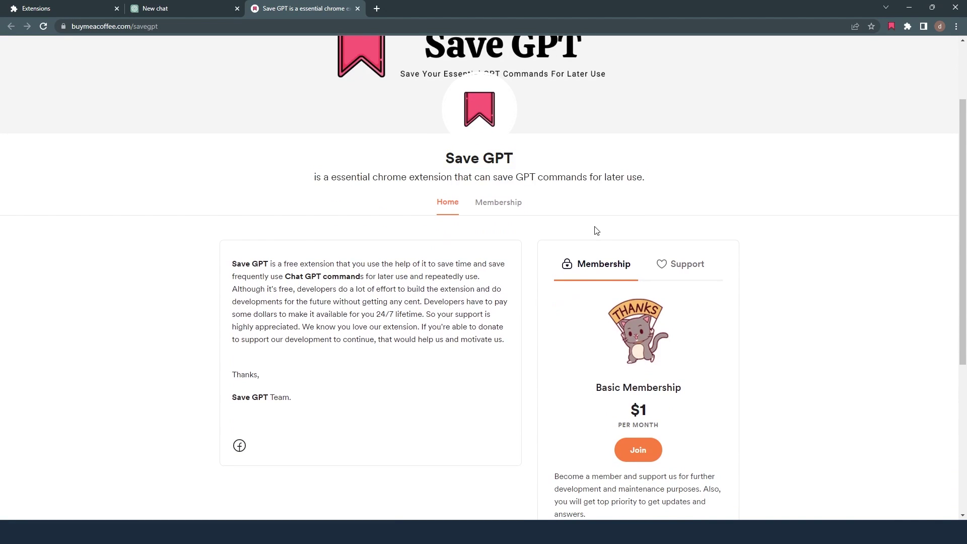
pyautogui.scroll(-3, 595, 230)
pyautogui.scroll(-1, 573, 246)
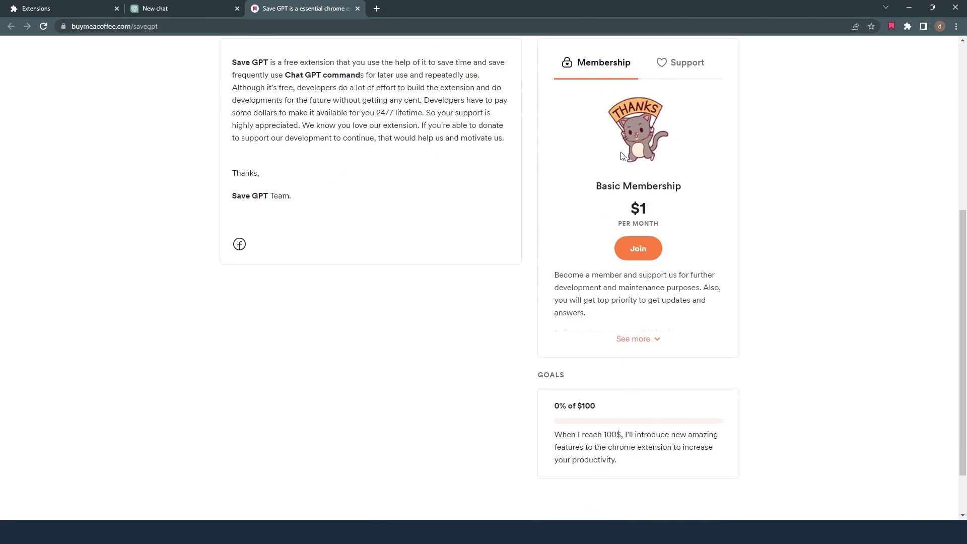
# Step: Fill the Support form with name "Write Your Name", message "Say Something", and 1 coffee
pyautogui.click(677, 75)
pyautogui.moveTo(553, 101); pyautogui.dragTo(692, 105)
pyautogui.click(628, 195)
pyautogui.write('Write Your Name')
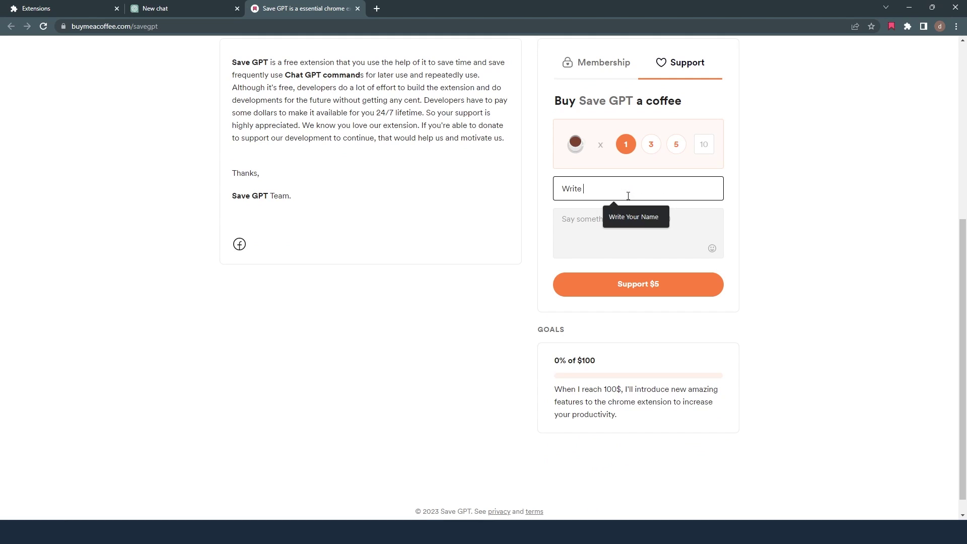
pyautogui.click(623, 238)
pyautogui.write('Say Something')
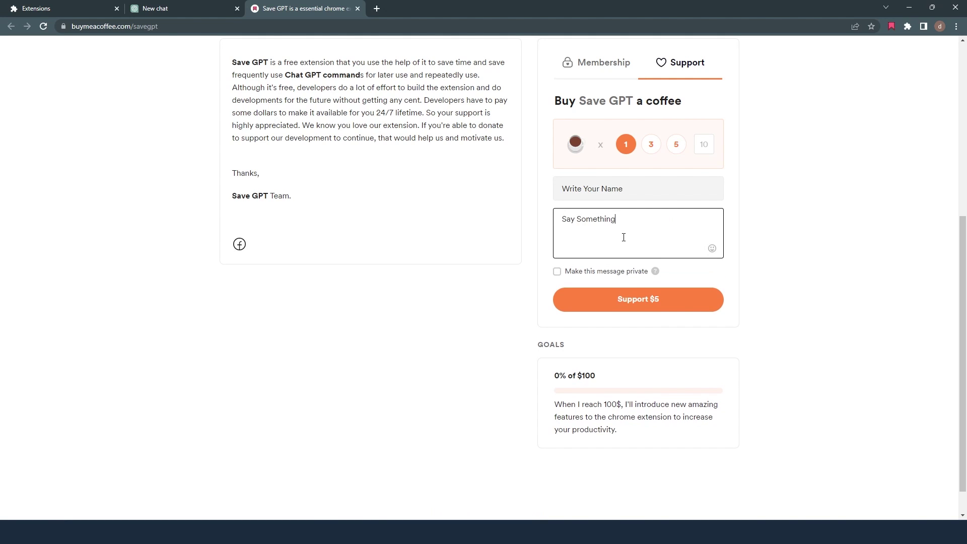
pyautogui.click(676, 145)
pyautogui.click(651, 145)
pyautogui.click(625, 144)
pyautogui.click(676, 145)
pyautogui.click(626, 145)
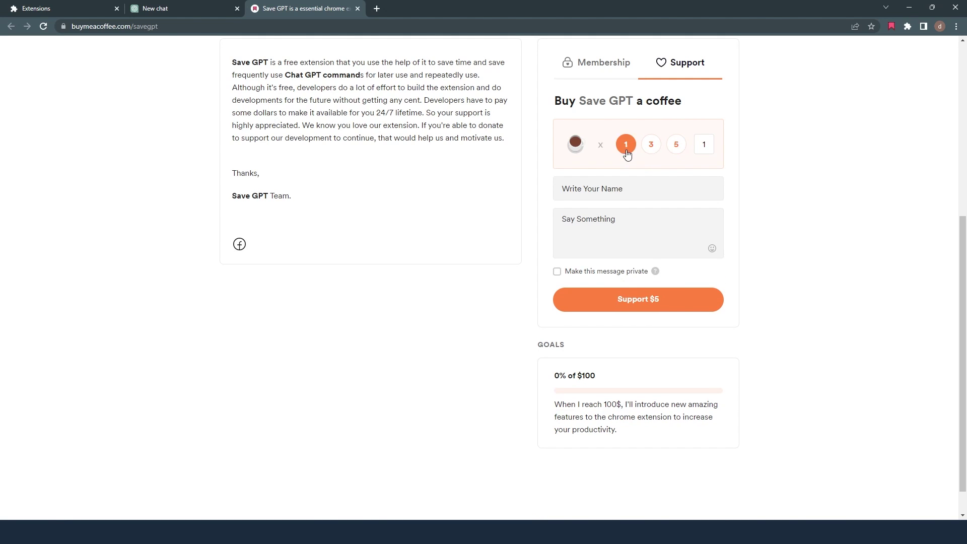
# Step: Return to Membership and expand the $1 Basic Membership's full perks list
pyautogui.click(604, 71)
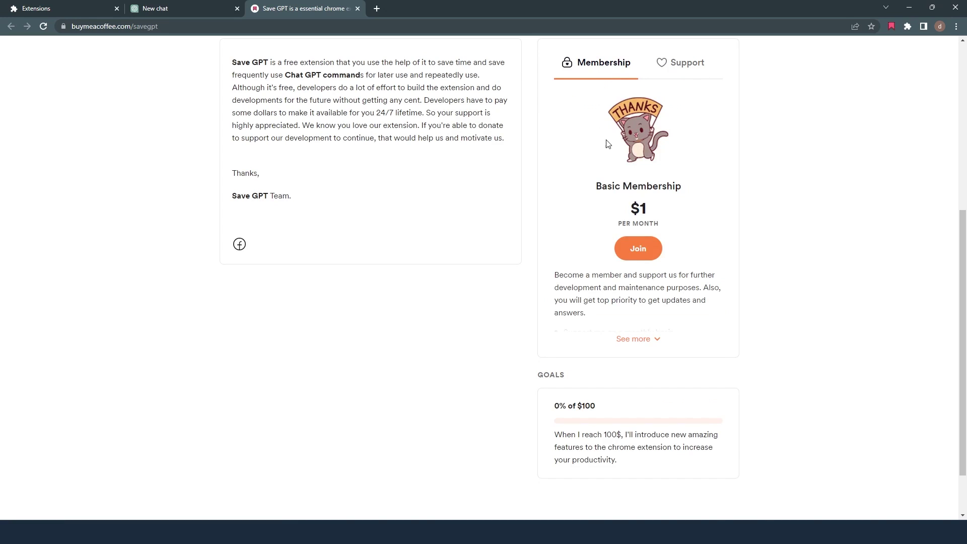
pyautogui.moveTo(596, 186); pyautogui.dragTo(686, 189)
pyautogui.moveTo(629, 202); pyautogui.dragTo(660, 225)
pyautogui.click(665, 236)
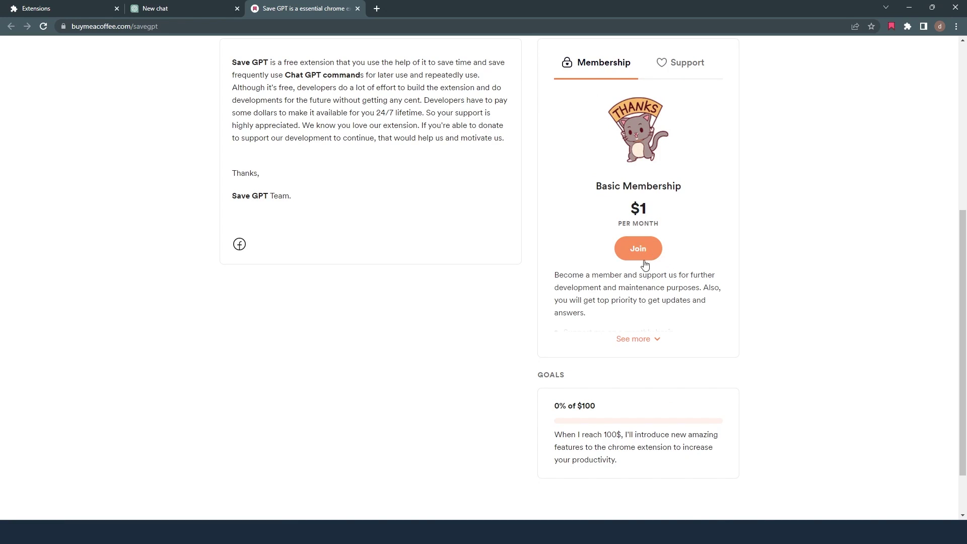
pyautogui.click(645, 338)
pyautogui.moveTo(555, 276); pyautogui.dragTo(609, 366)
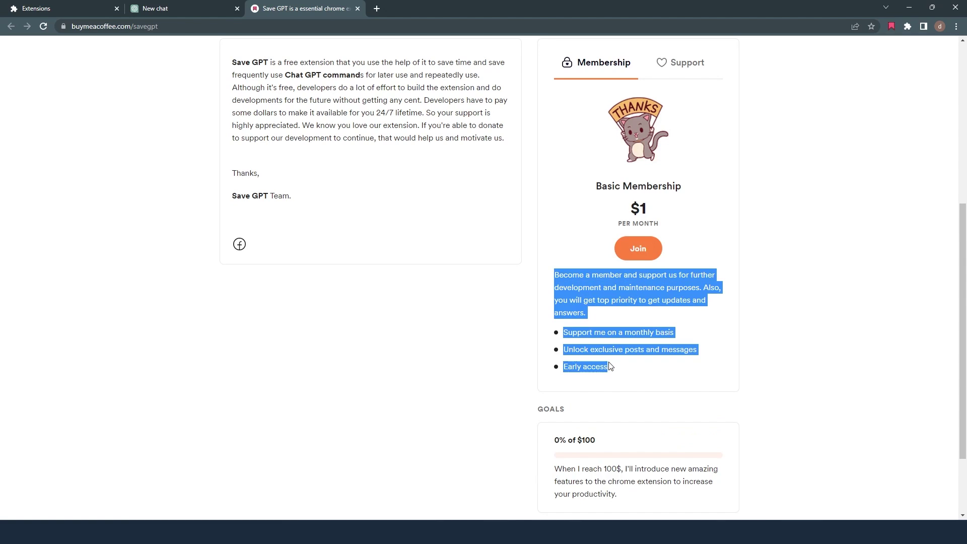